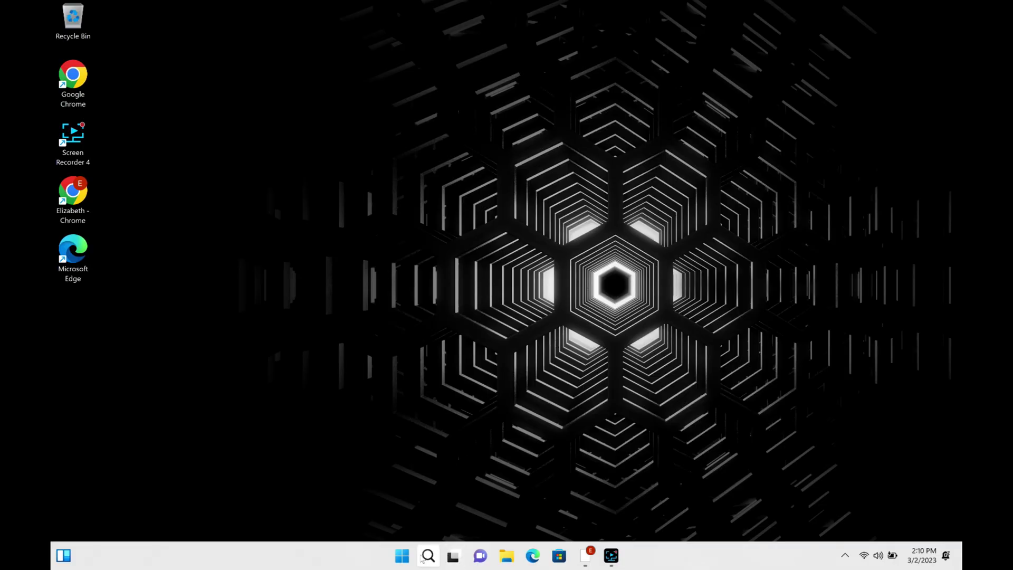
Briefly open and close Windows Search, then bring up Chrome's Reset Windows Search download page.
left_click(425, 558)
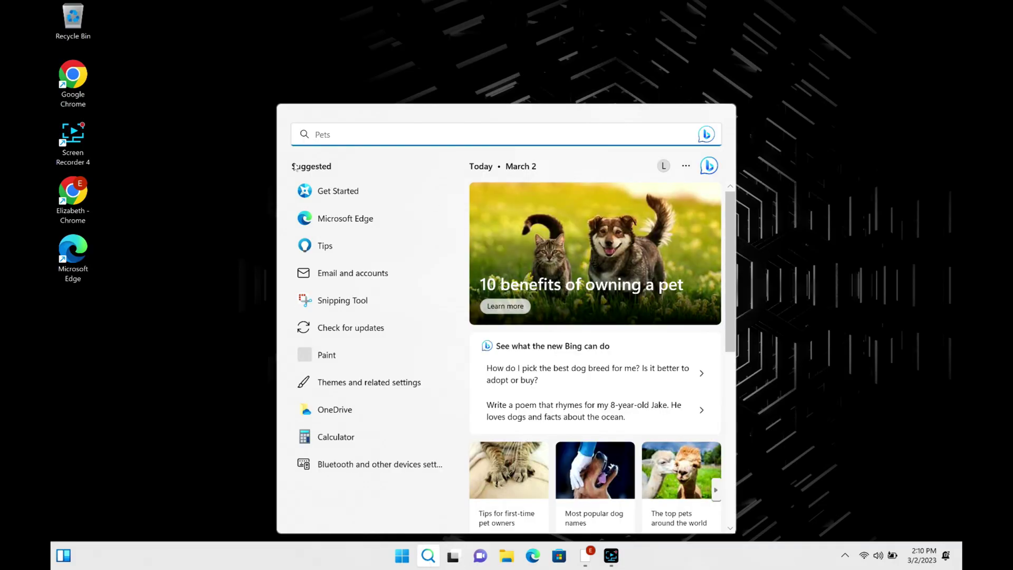
left_click(811, 237)
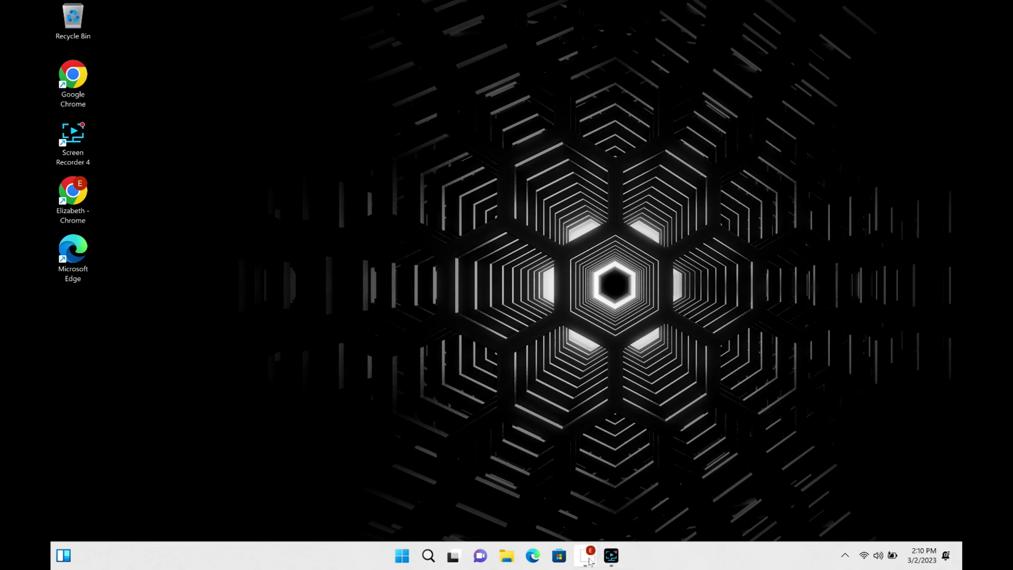
mouse_move(590, 559)
left_click(543, 494)
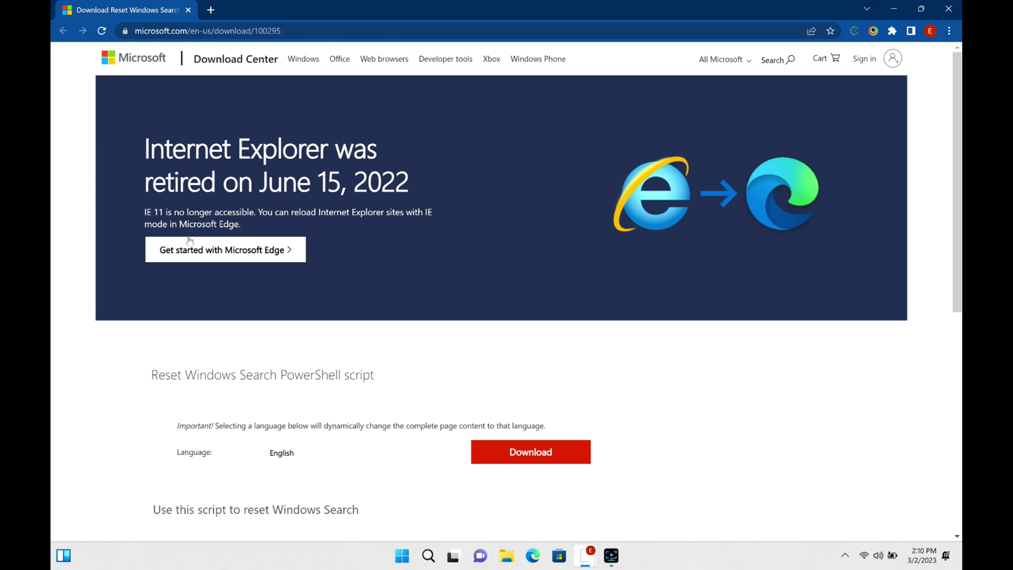
Download ResetWindowsSearchBox.ps1 from the Microsoft Download Center and open the downloaded file.
left_click(528, 455)
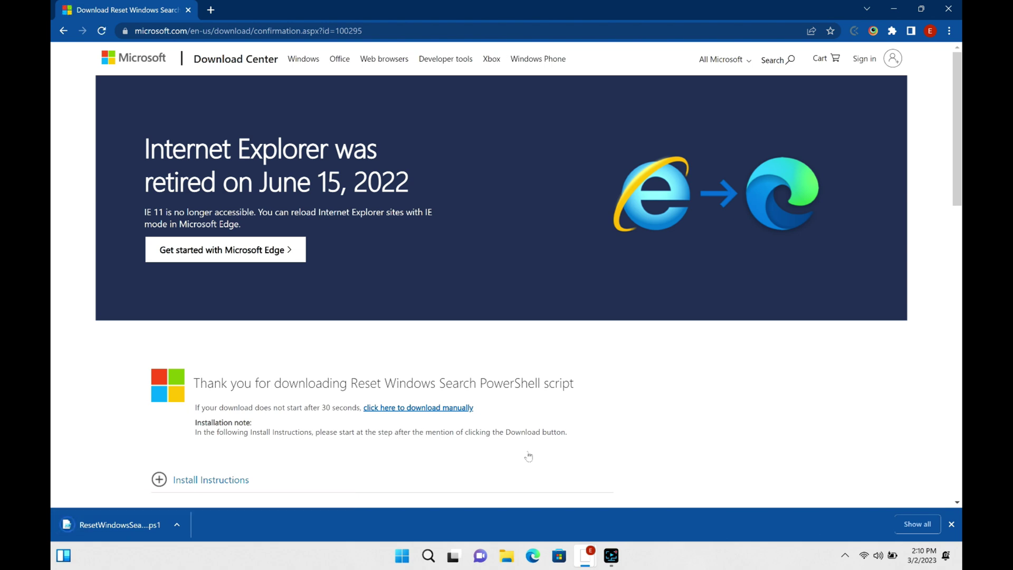
left_click(103, 526)
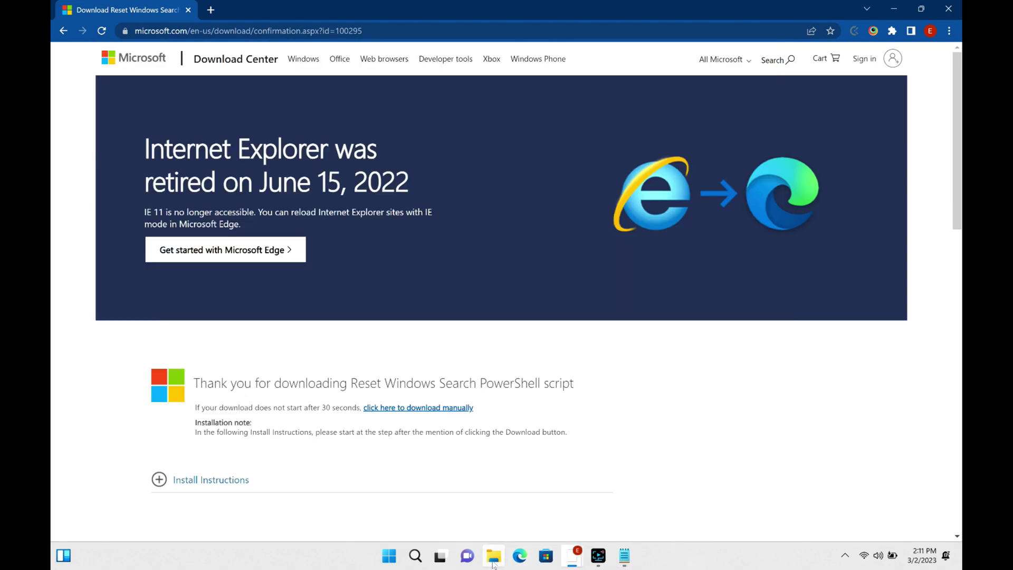
Run ResetWindowsSearchBox from the Downloads folder with PowerShell.
left_click(494, 556)
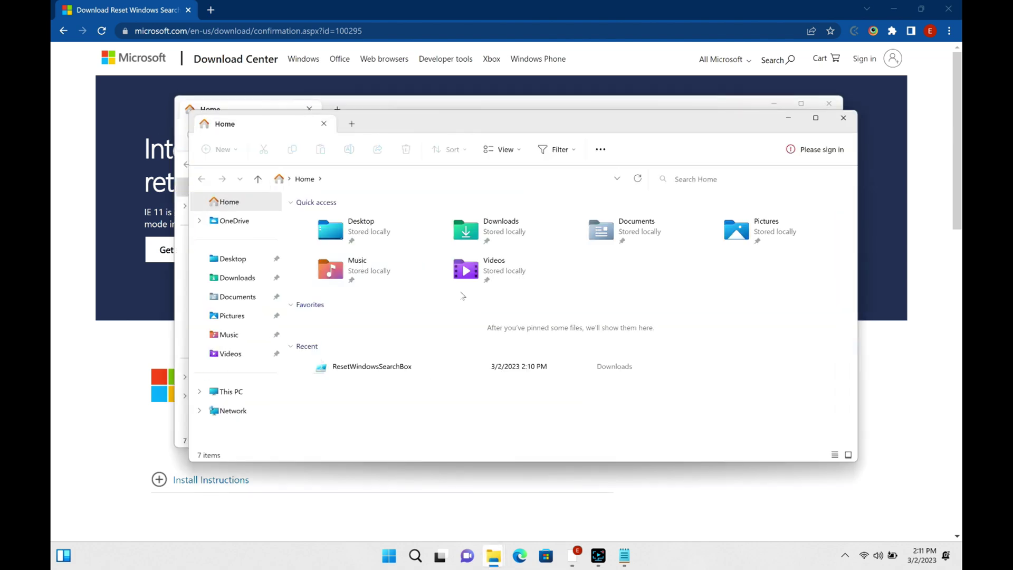
left_click(233, 278)
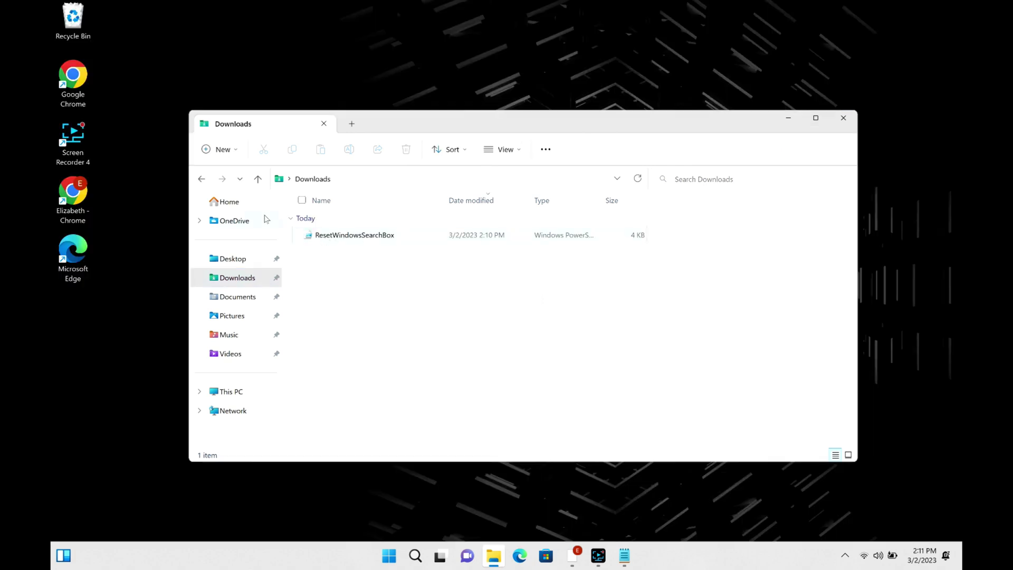
right_click(331, 237)
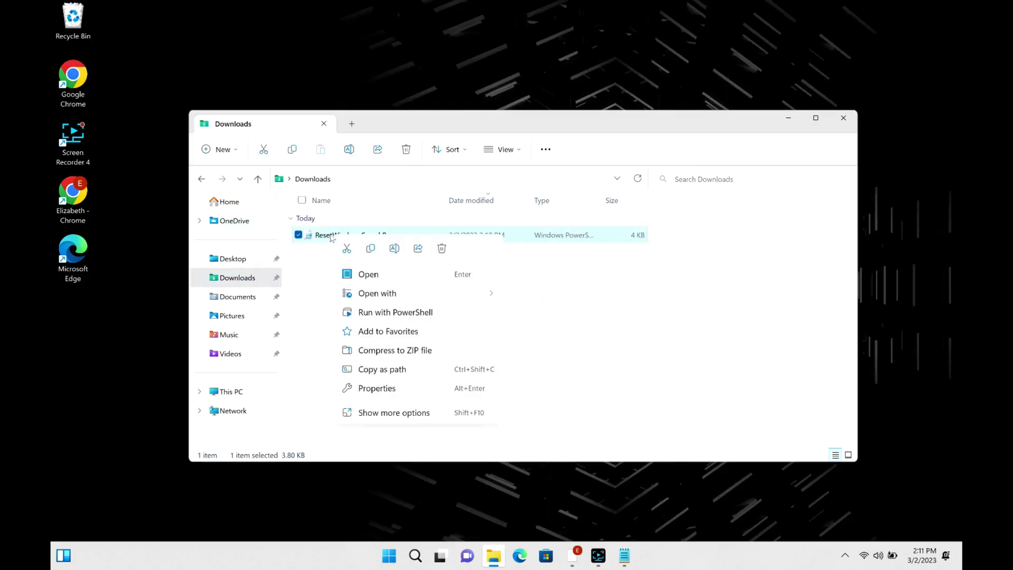
left_click(659, 380)
right_click(352, 237)
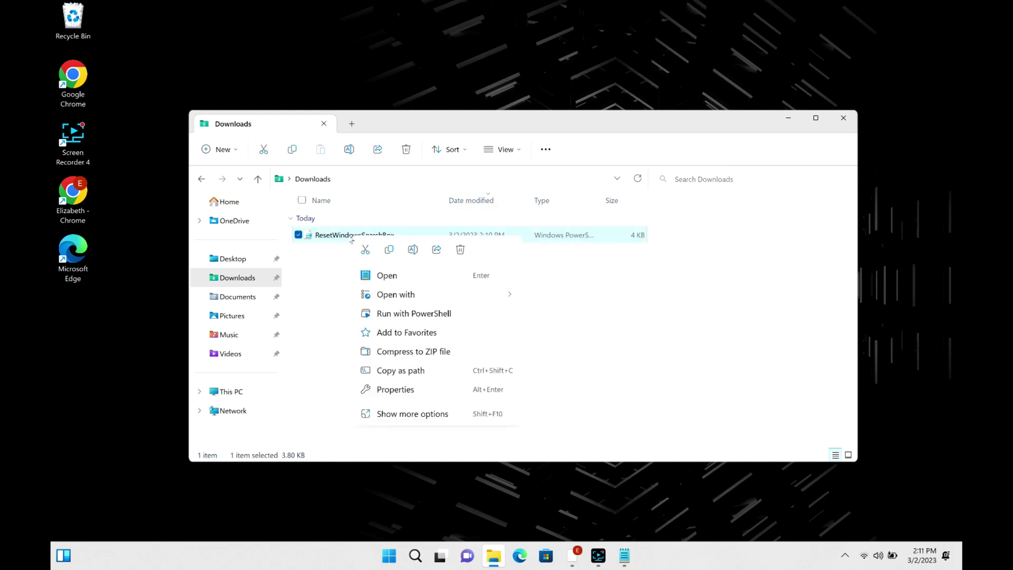
left_click(425, 317)
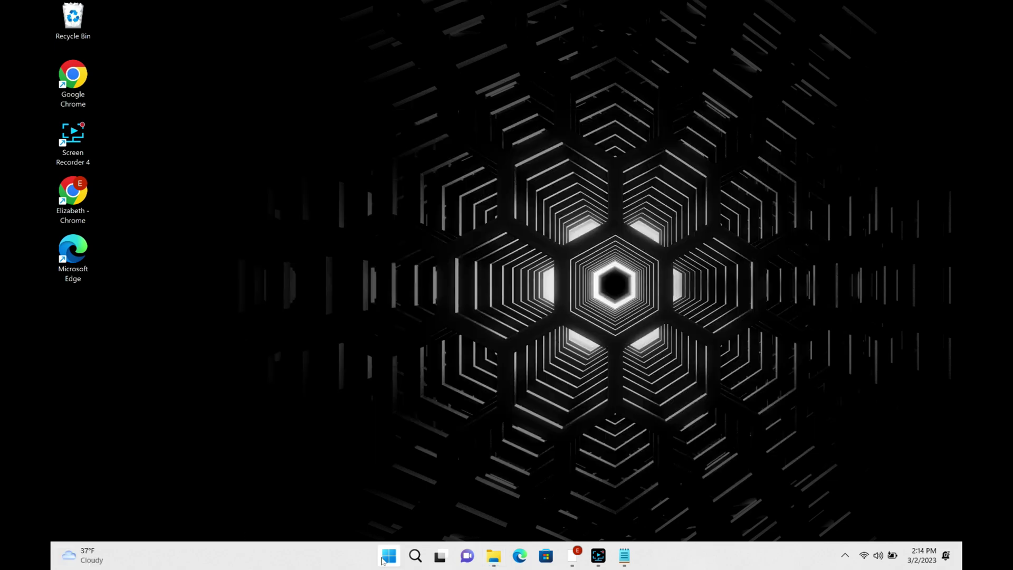
Go to Settings > System > Troubleshoot > Other troubleshooters and scroll to Search and Indexing.
left_click(383, 561)
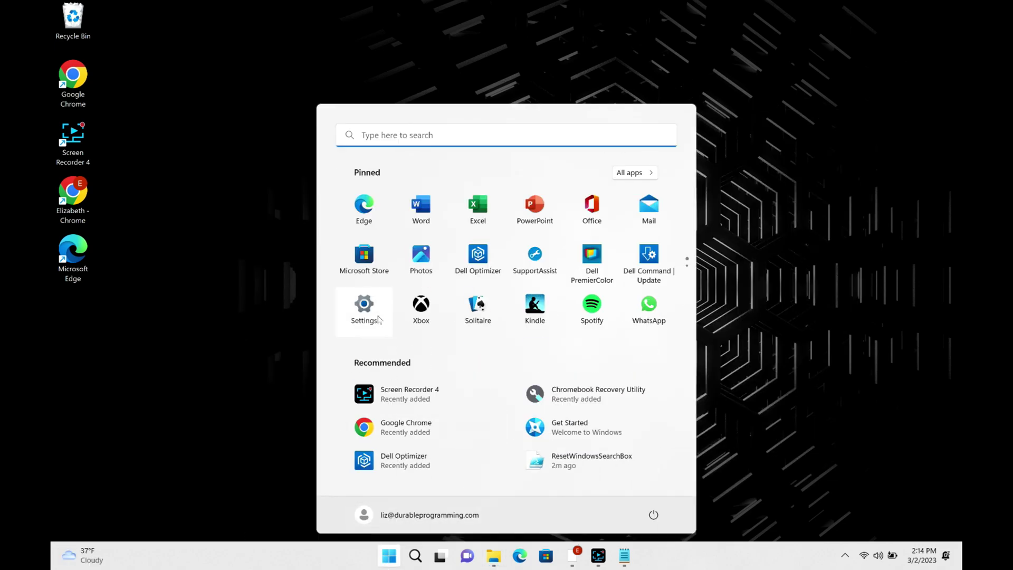
left_click(378, 318)
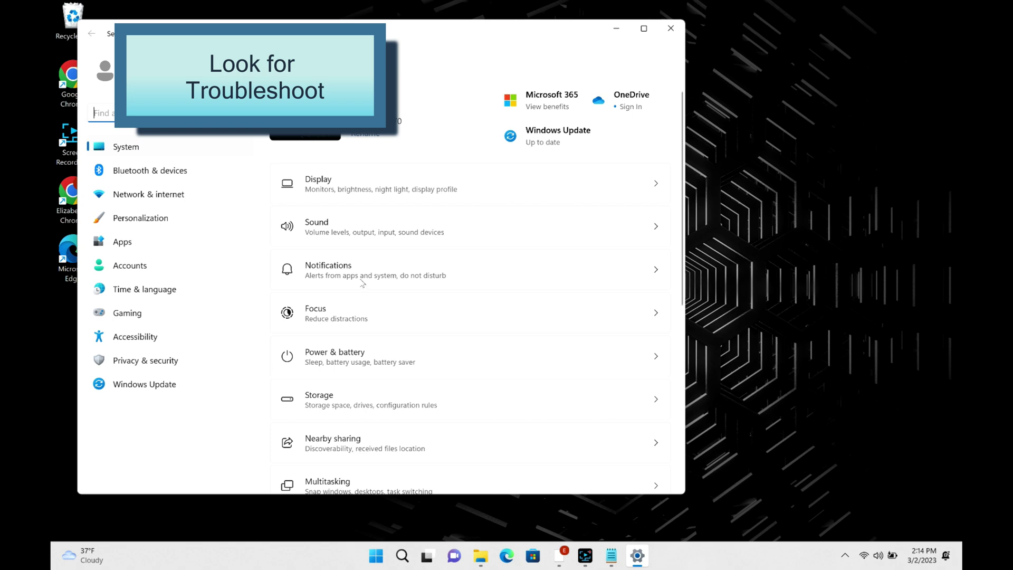
scroll(516, 290, "down", 6)
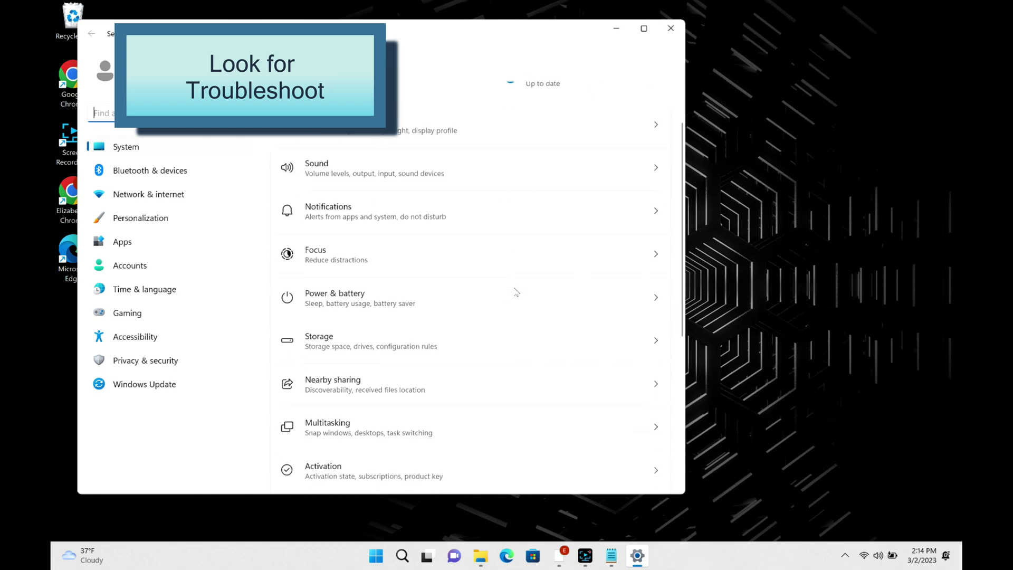
scroll(514, 291, "down", 1)
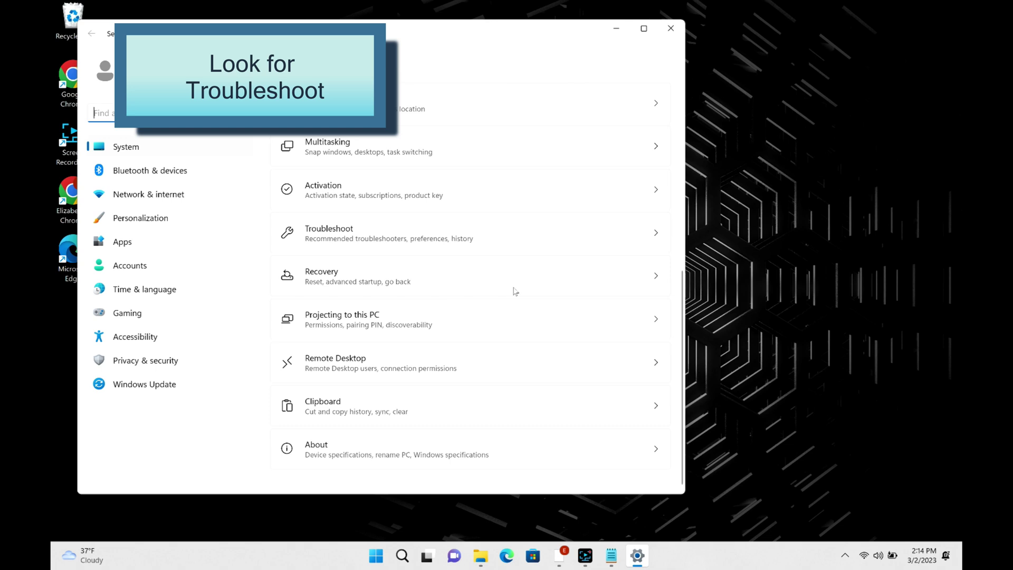
left_click(500, 243)
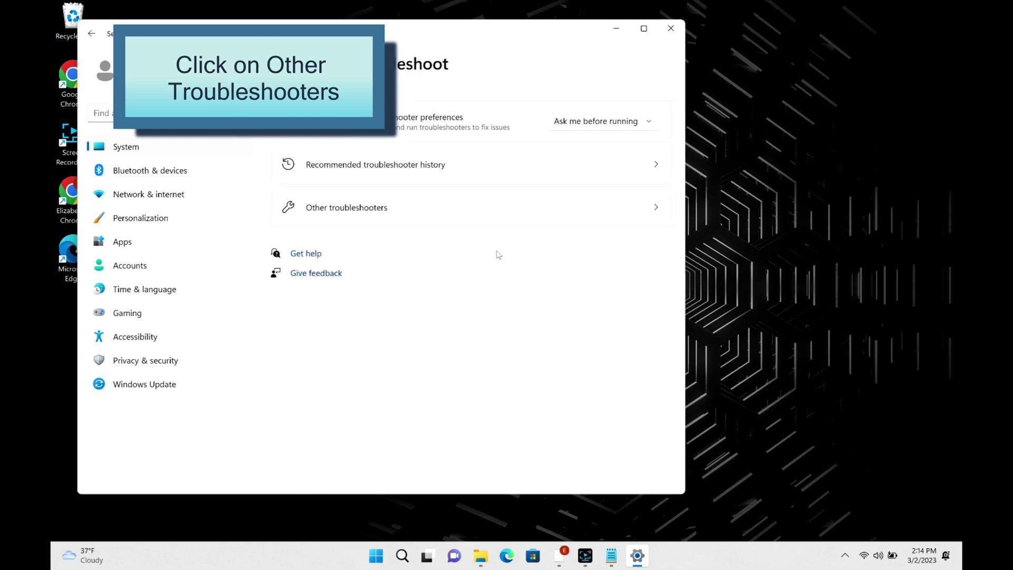
left_click(341, 214)
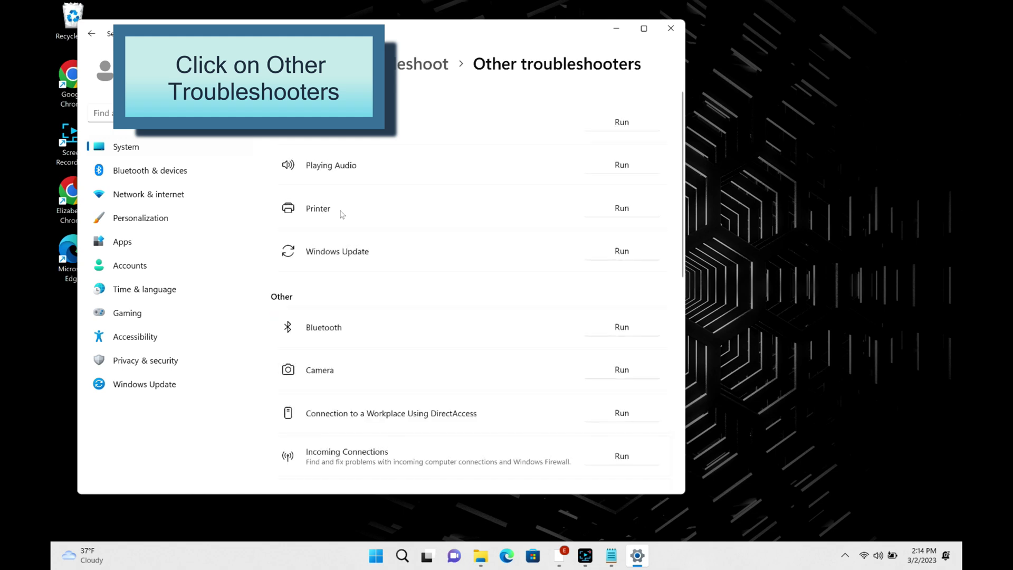
scroll(398, 301, "down", 5)
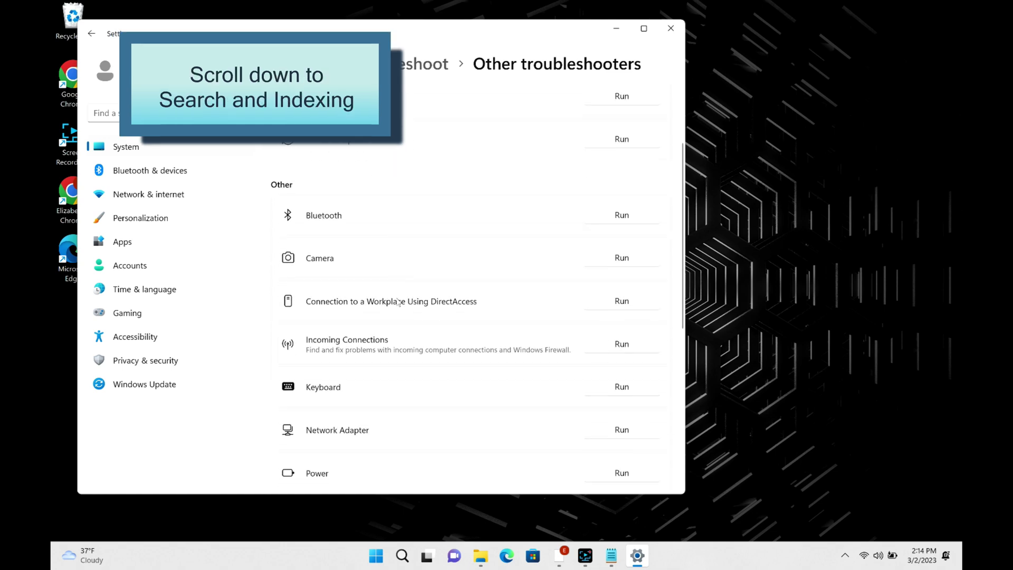
scroll(399, 302, "down", 3)
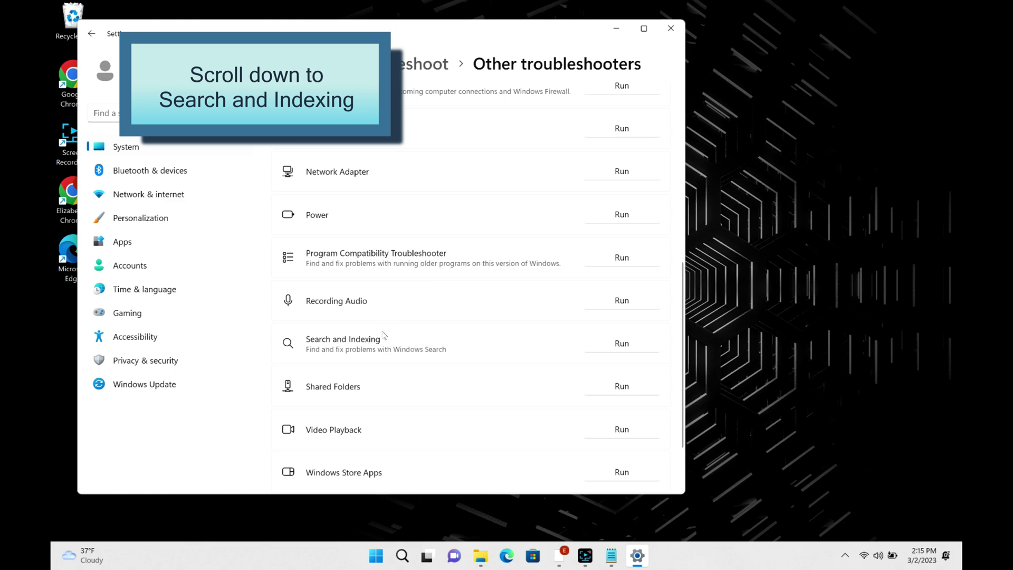
Start the Search and Indexing troubleshooter, reporting that search or indexing is slow.
left_click(600, 346)
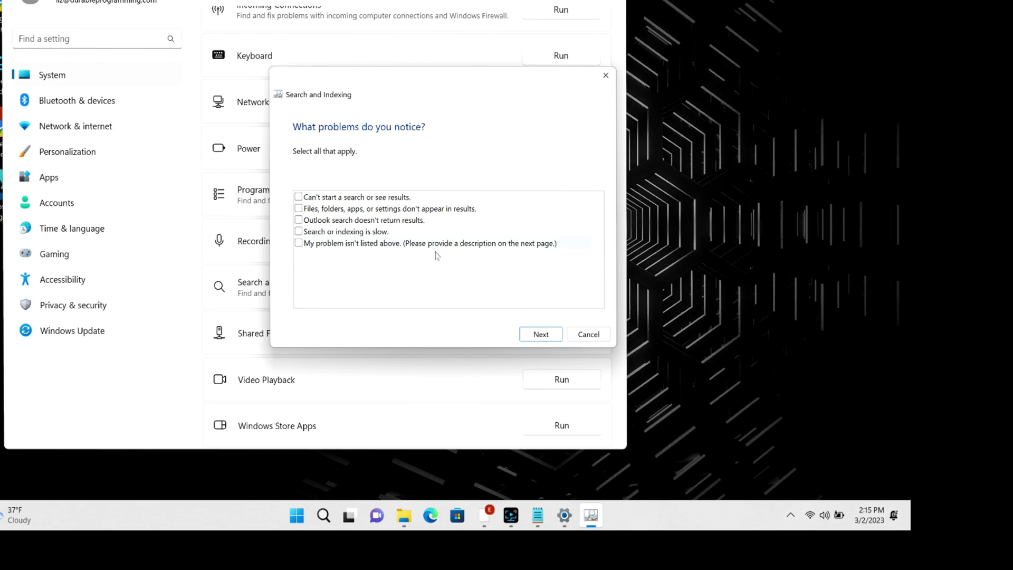
left_click(298, 232)
left_click(544, 334)
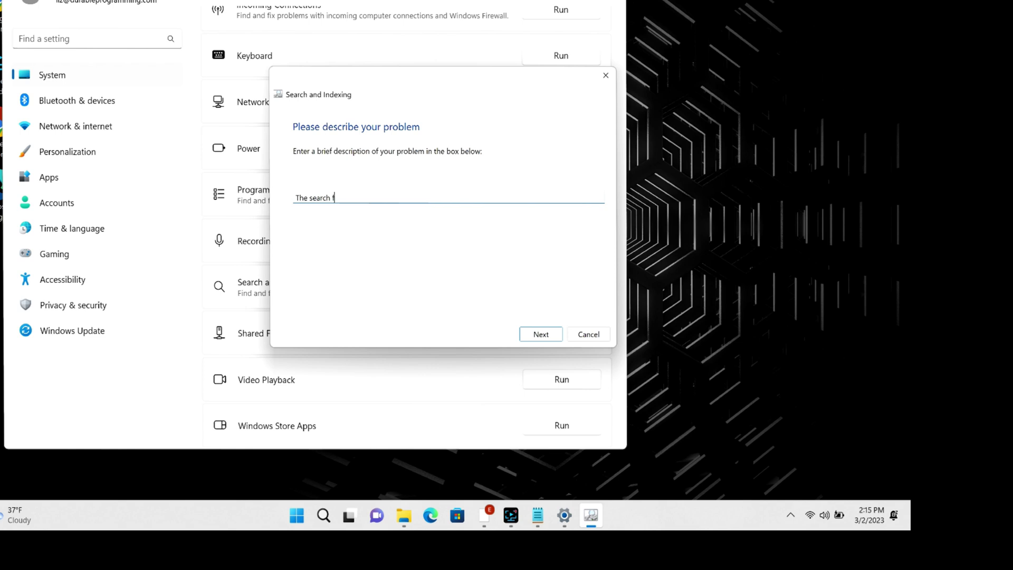
Describe the problem as 'the search is running very slow'.
type("ture is slp")
key("BackSpace")
type("ow")
key("ctrl+a")
type("the search is running very slow")
Rerun the troubleshooter as administrator, reporting slow search with the description 'search'.
left_click(532, 333)
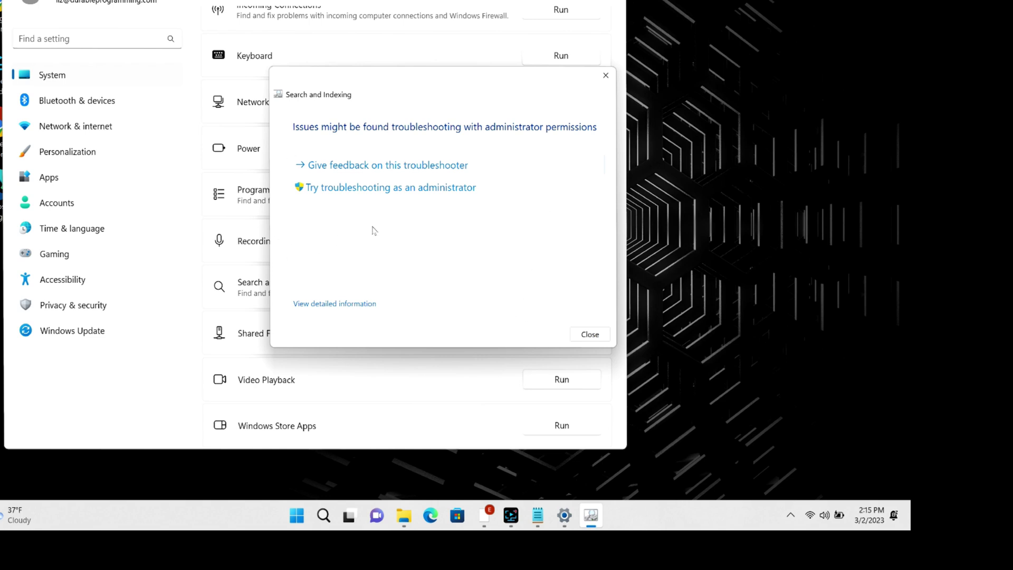
left_click(393, 188)
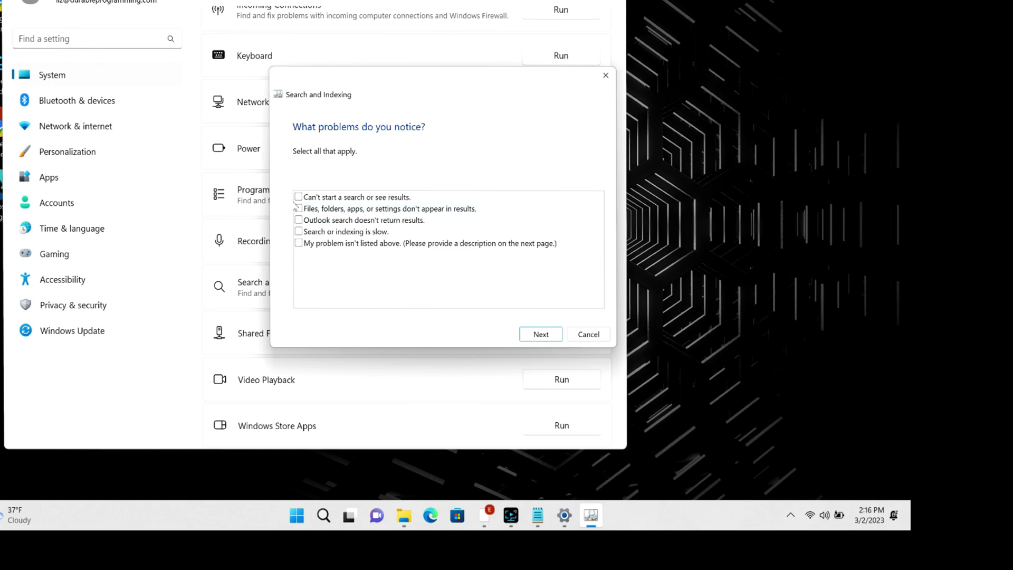
left_click(299, 232)
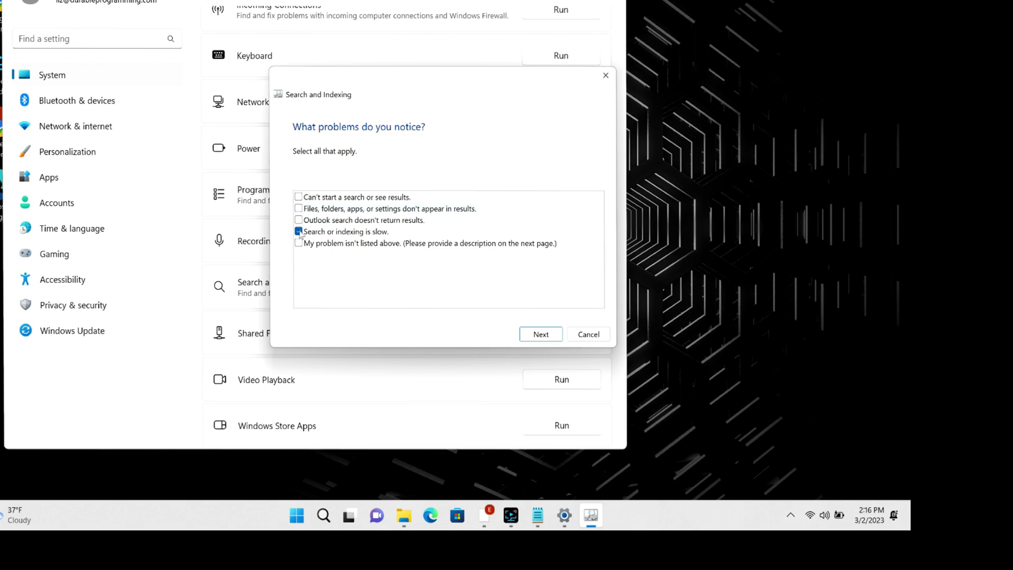
left_click(546, 338)
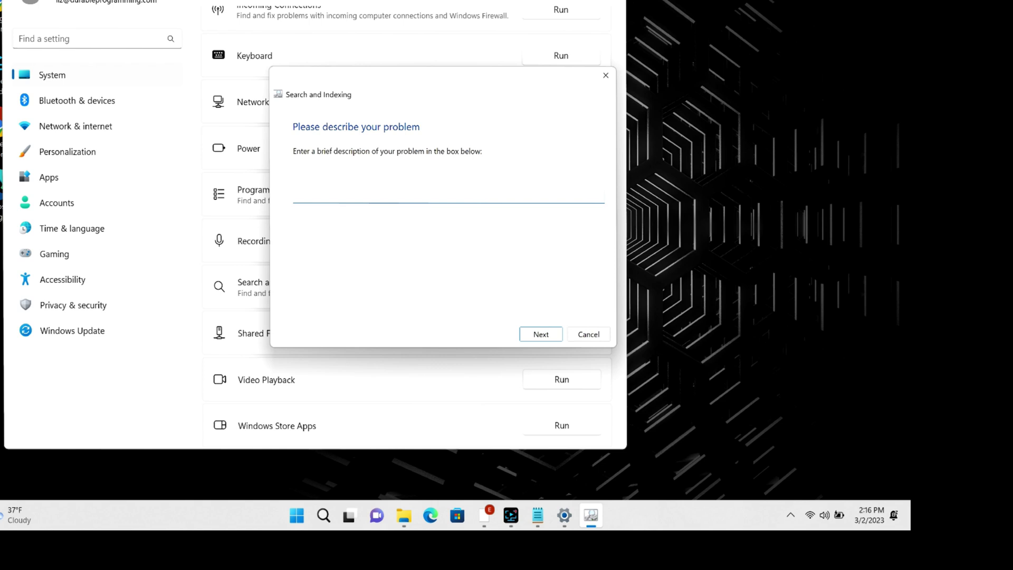
type("search")
left_click(544, 339)
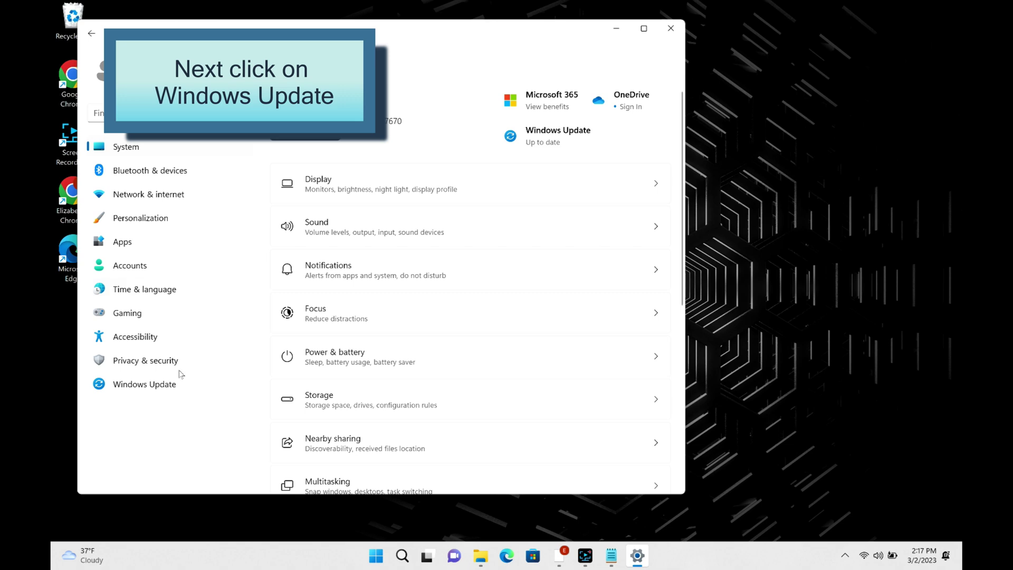
Check for updates on the Windows Update page so all available updates start downloading.
left_click(148, 391)
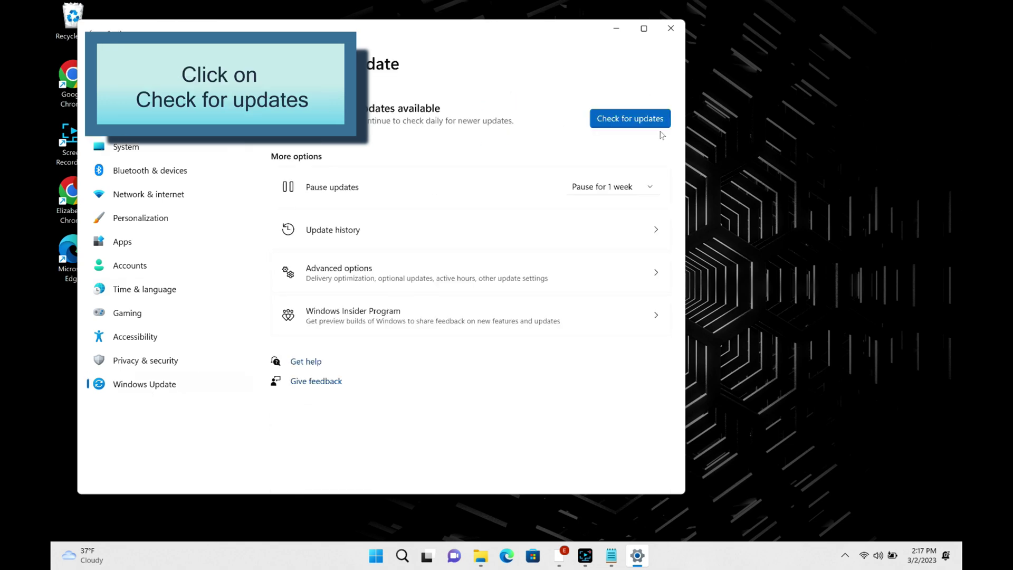
left_click(643, 119)
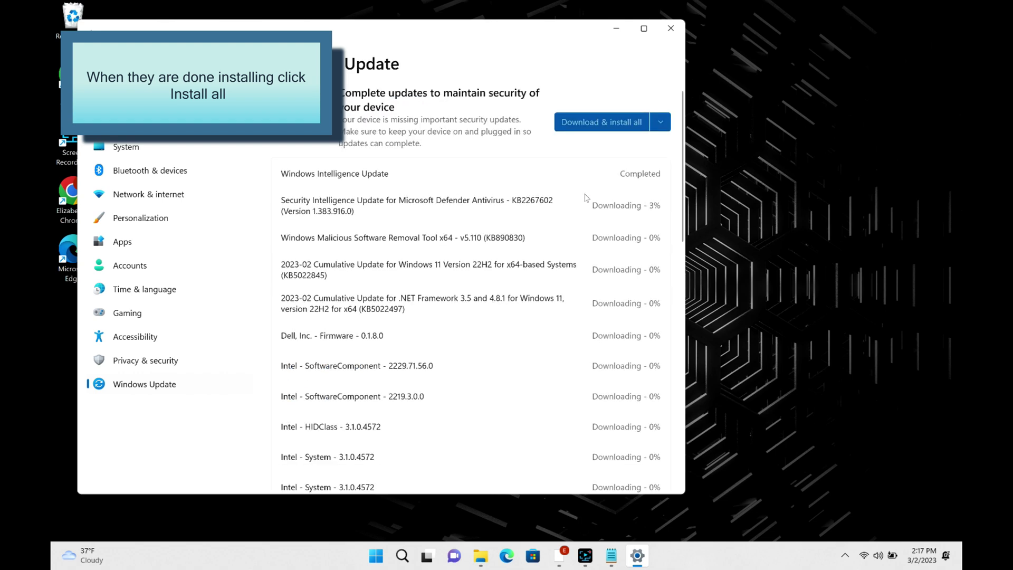
scroll(612, 384, "down", 10)
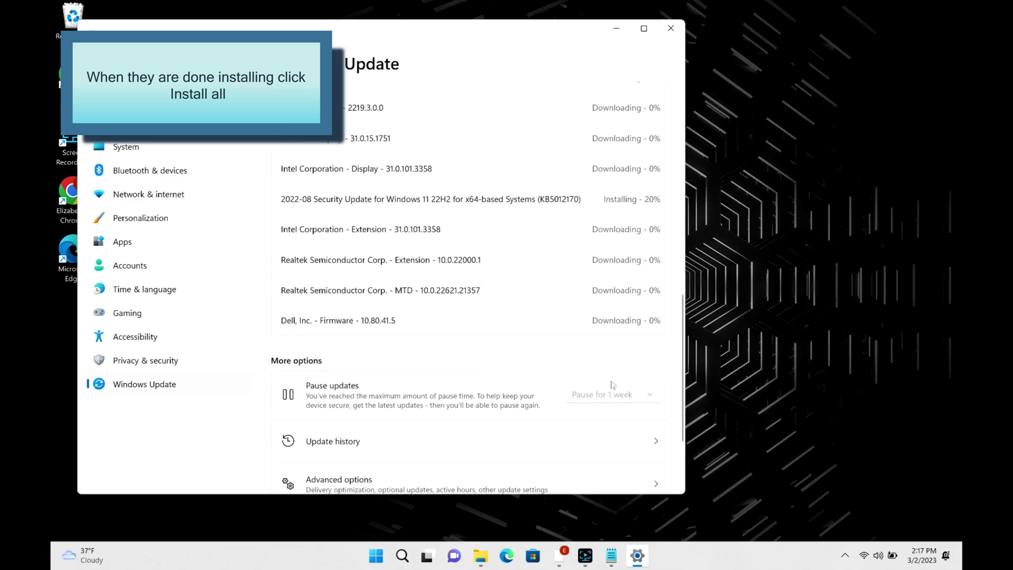
scroll(612, 385, "up", 10)
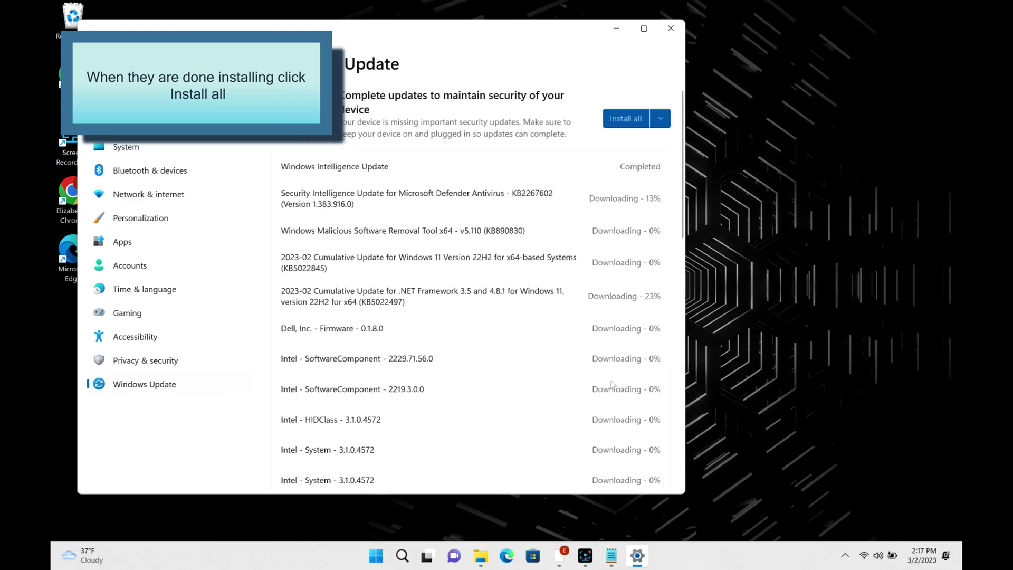